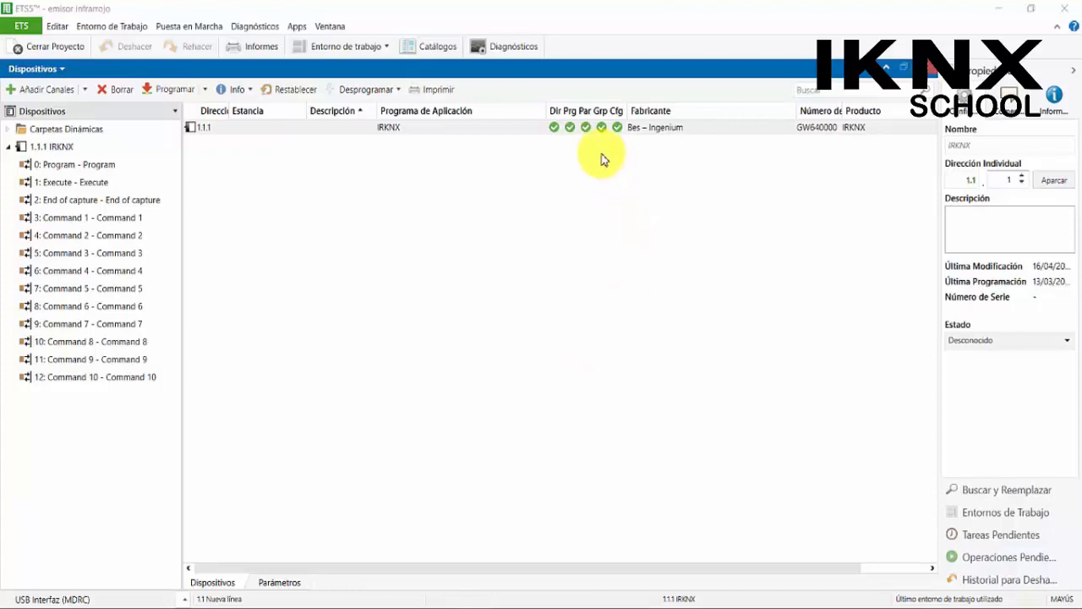
Review the general parameters of device 1.1.1 IRKNX and display its list of communication objects.
{"action": "left_click", "coordinate": [288, 583]}
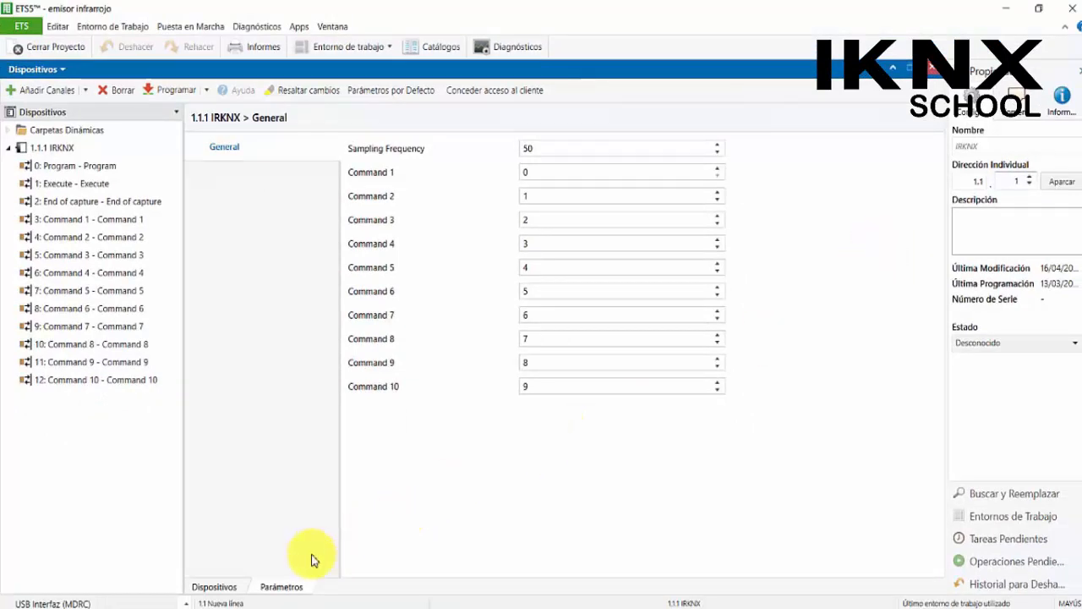
{"action": "left_click", "coordinate": [229, 590]}
{"action": "left_click", "coordinate": [278, 587]}
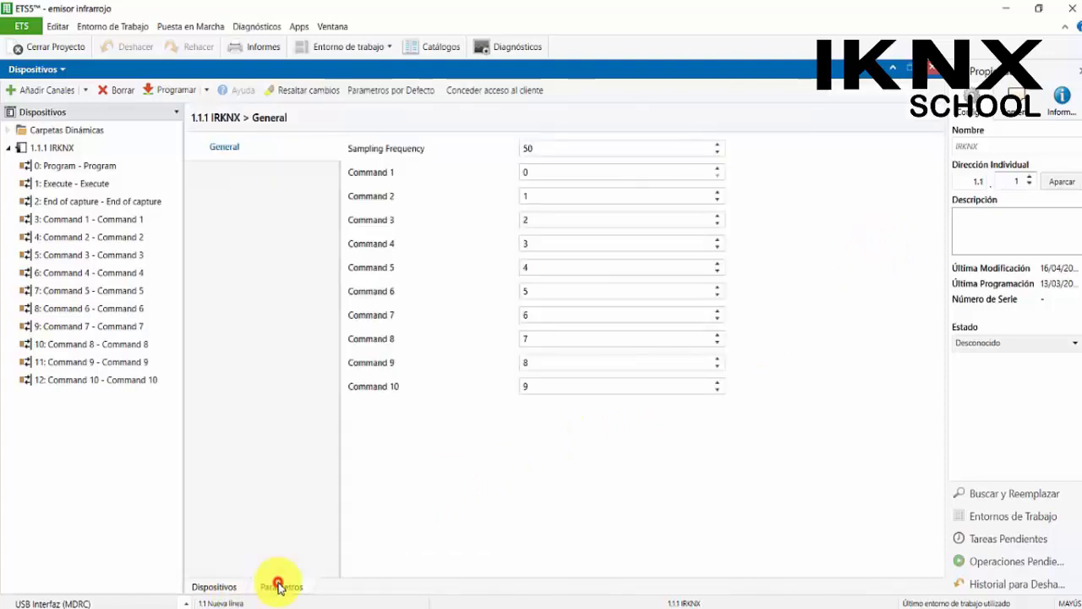
{"action": "left_click", "coordinate": [76, 148]}
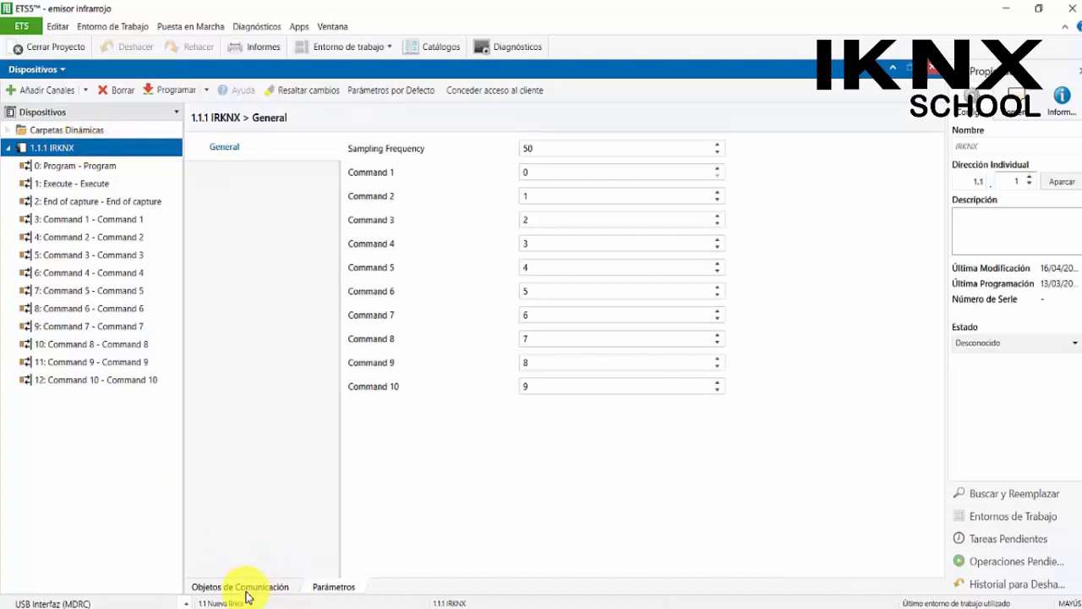
{"action": "left_click", "coordinate": [247, 592]}
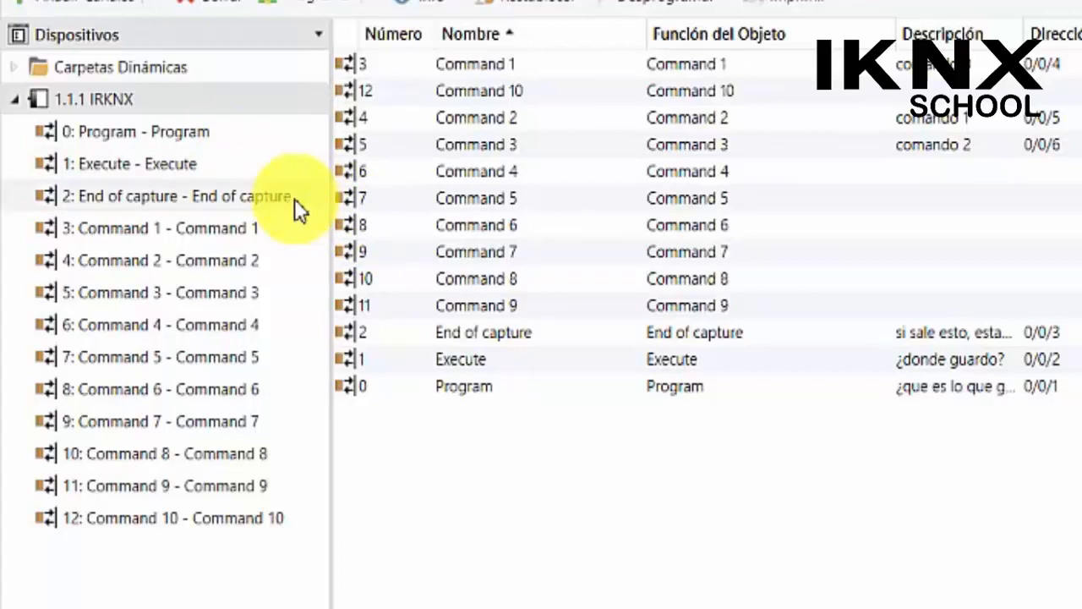
Examine the group address associations of the Program, Execute, End of capture, Command 1 and Command 10 objects.
{"action": "left_click", "coordinate": [257, 138]}
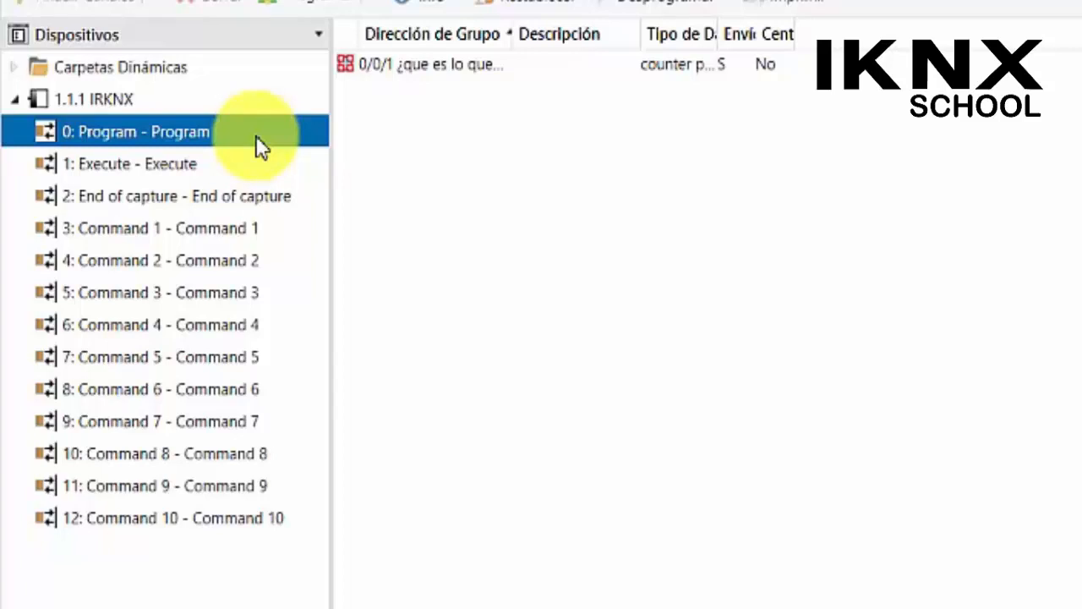
{"action": "left_click", "coordinate": [249, 171]}
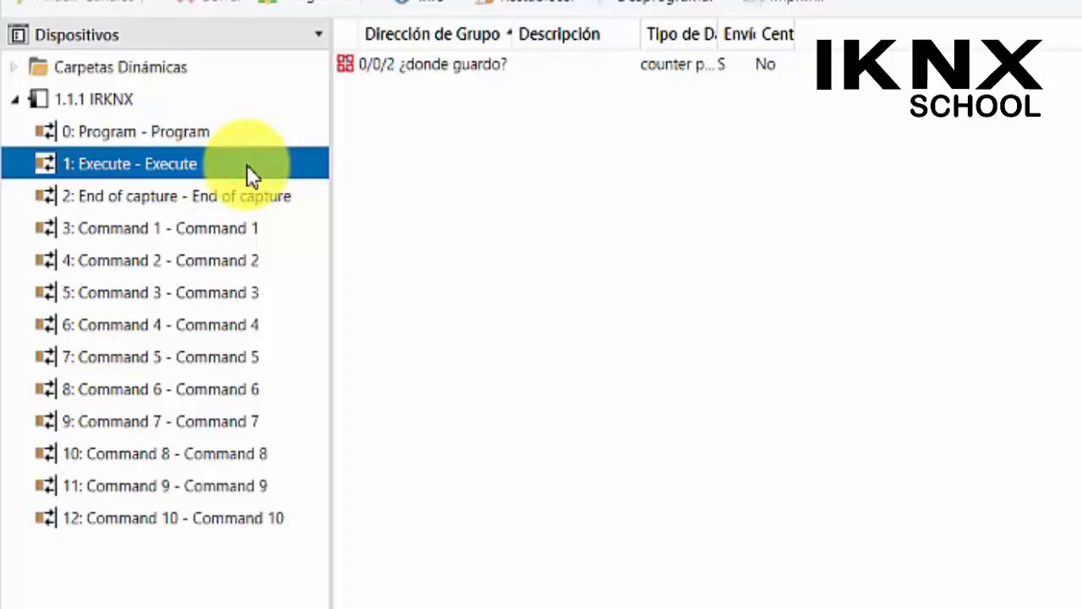
{"action": "left_click", "coordinate": [253, 197]}
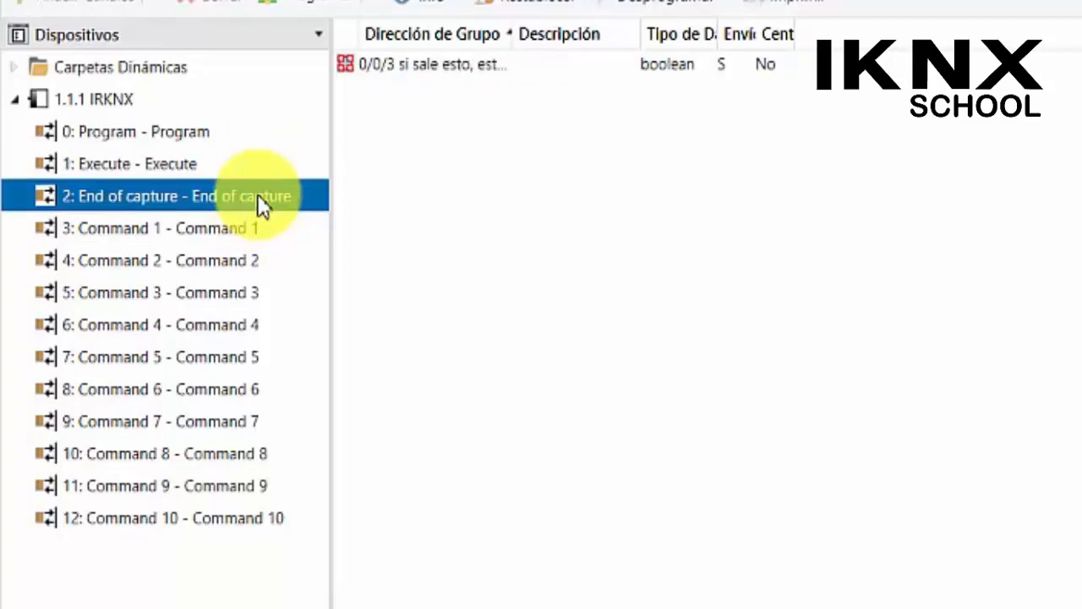
{"action": "left_click", "coordinate": [273, 230]}
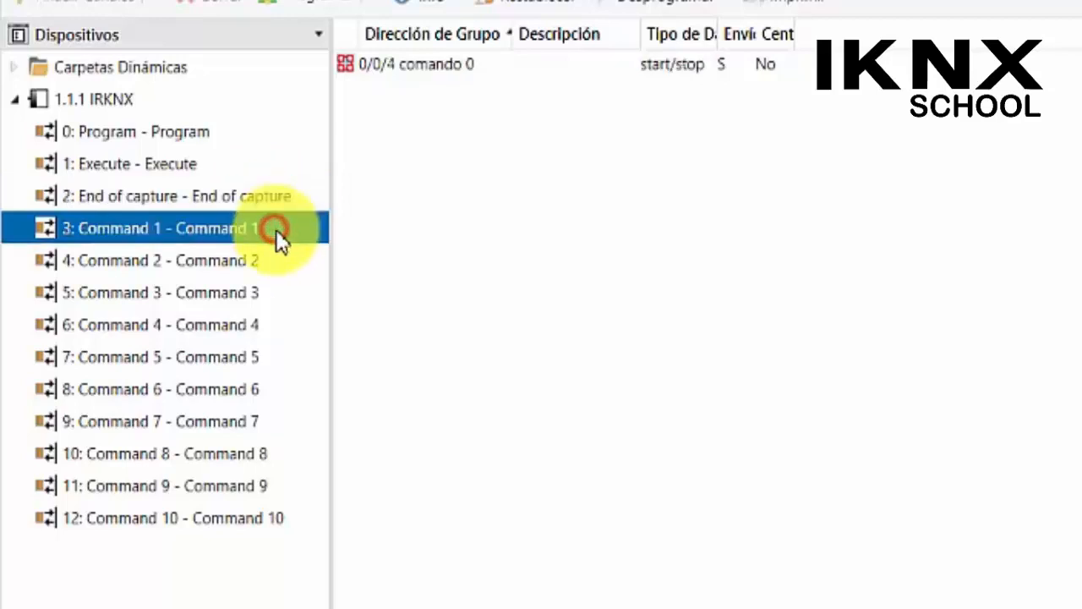
{"action": "left_click", "coordinate": [279, 518]}
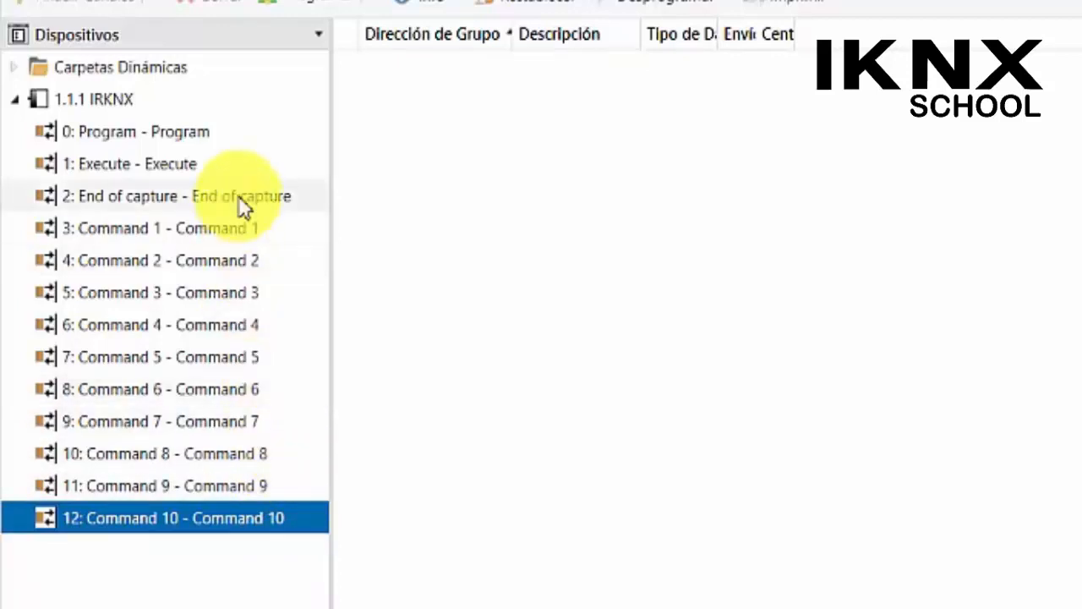
Recheck the associations of the Program, Execute and End of capture objects, and inspect those of Command 2.
{"action": "left_click", "coordinate": [286, 135]}
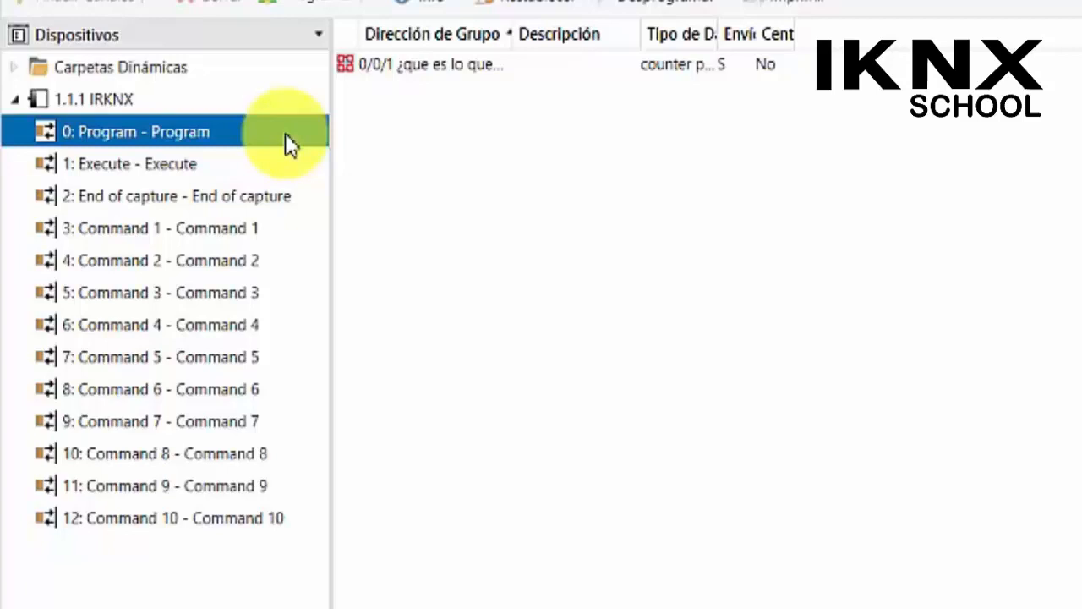
{"action": "left_click", "coordinate": [210, 163]}
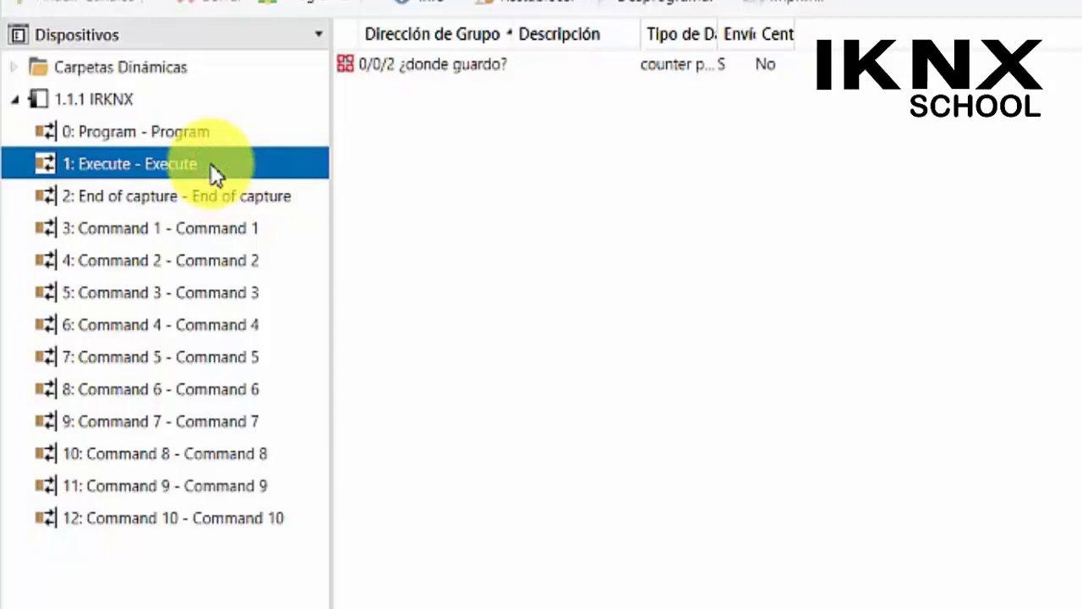
{"action": "left_click", "coordinate": [217, 187]}
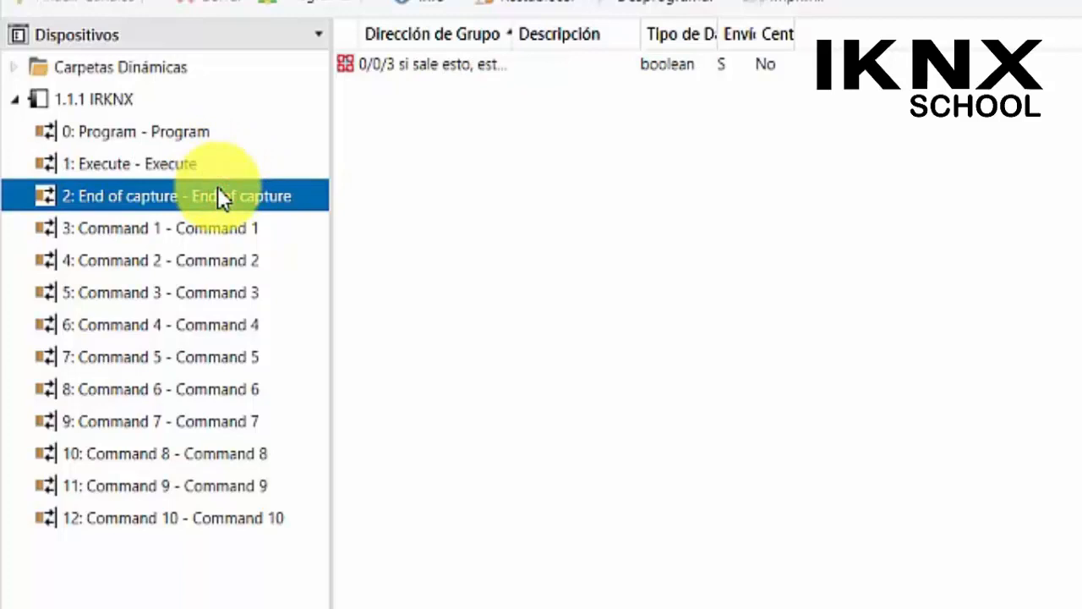
{"action": "left_click", "coordinate": [302, 252]}
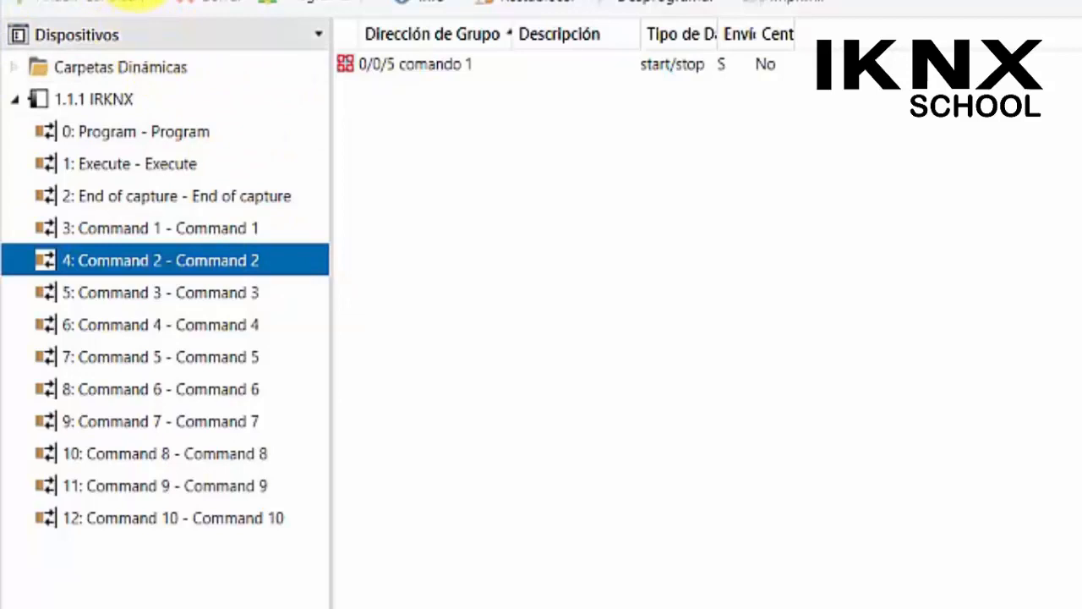
Show the project's group addresses and expand main group 0 infrarrojo and middle group 0/0 infrarrojo.
{"action": "left_click", "coordinate": [73, 47]}
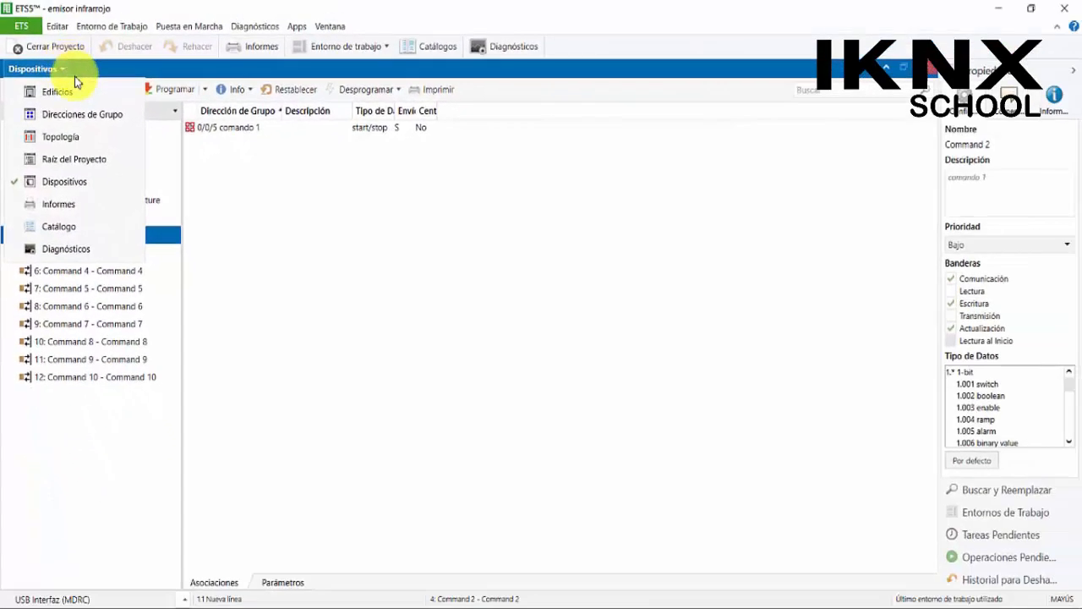
{"action": "left_click", "coordinate": [83, 114]}
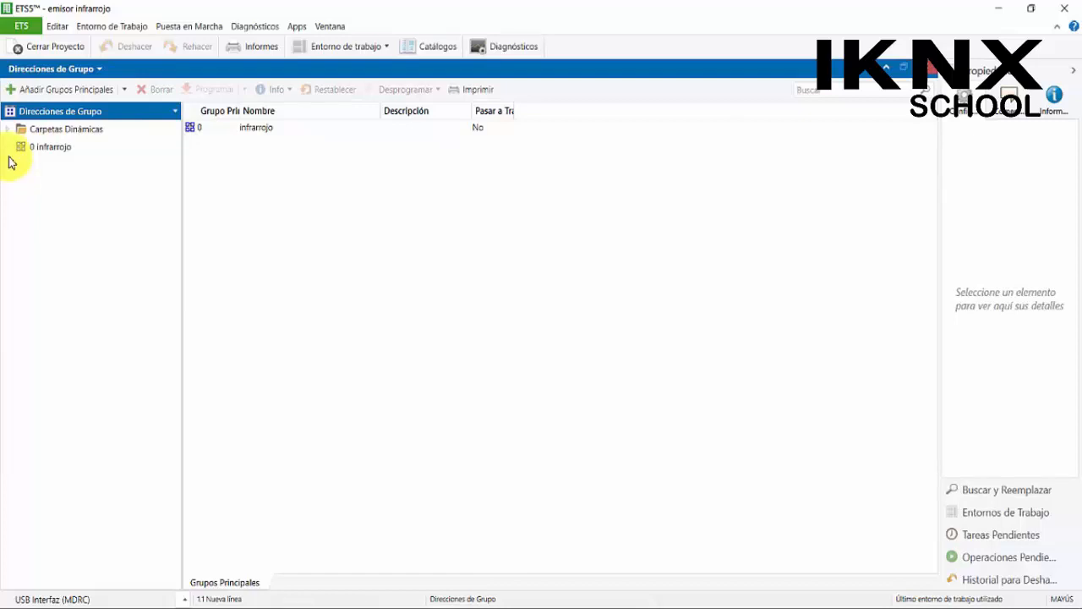
{"action": "left_click", "coordinate": [68, 151]}
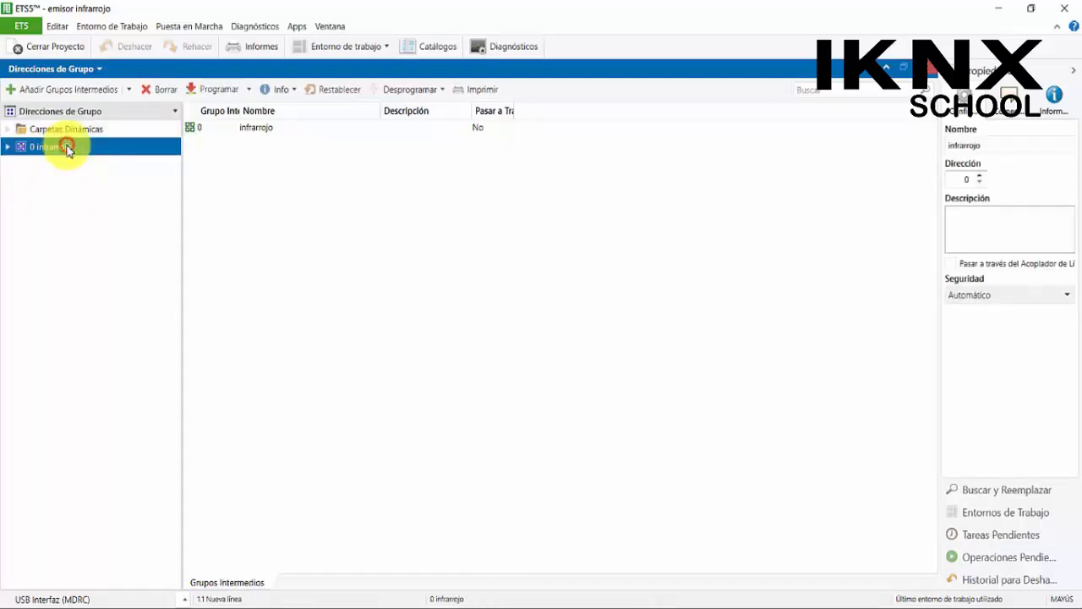
{"action": "left_click", "coordinate": [10, 151]}
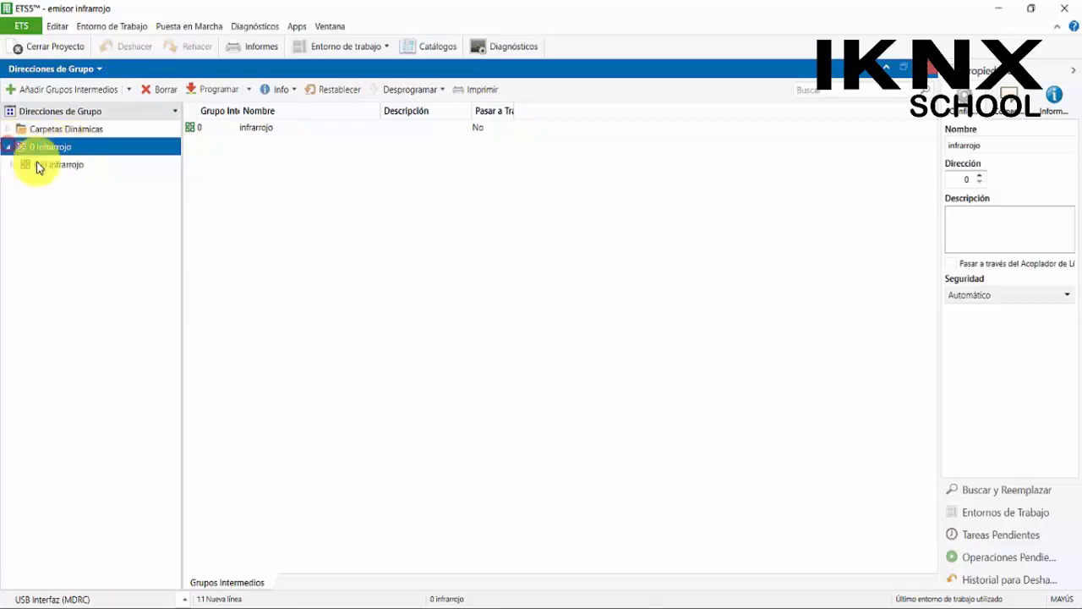
{"action": "left_click", "coordinate": [53, 166]}
{"action": "left_click", "coordinate": [11, 165]}
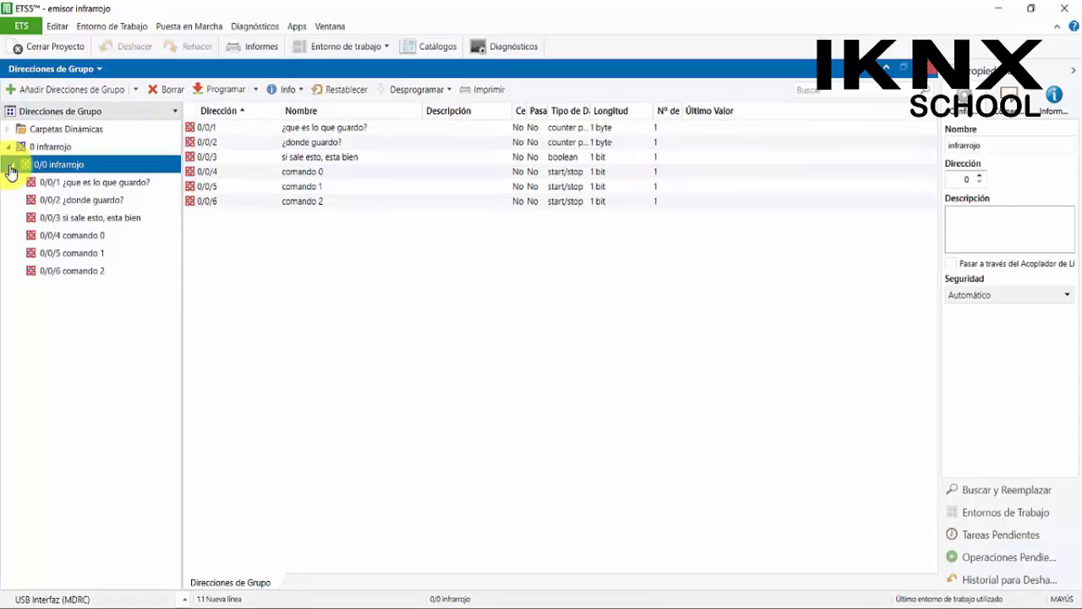
Compare the objects linked to group addresses 0/0/1 and 0/0/2, and select the Execute object under 0/0/2.
{"action": "left_click", "coordinate": [152, 185]}
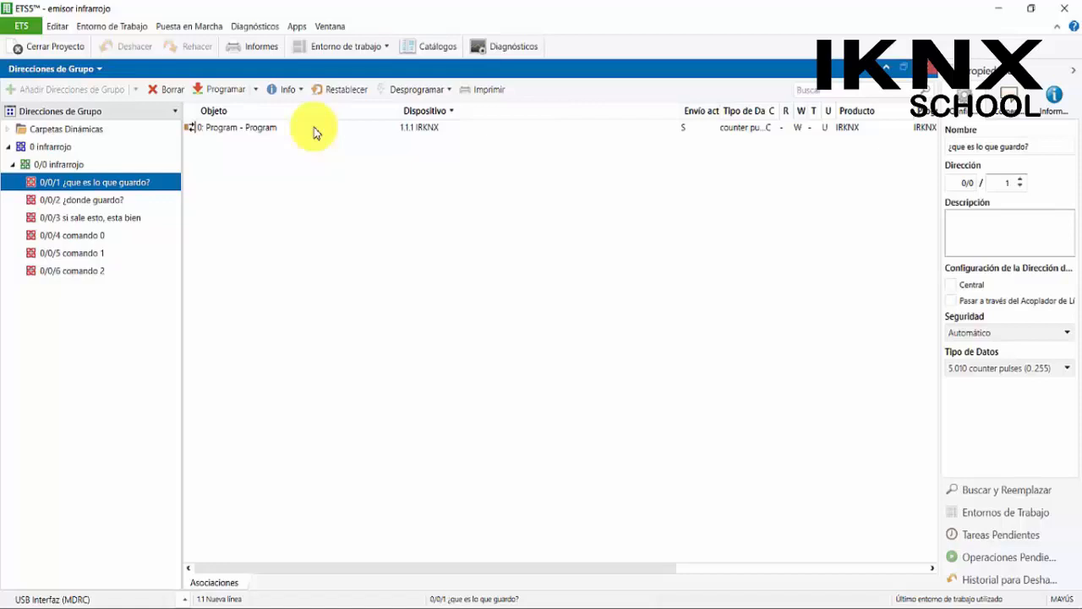
{"action": "left_click", "coordinate": [163, 199]}
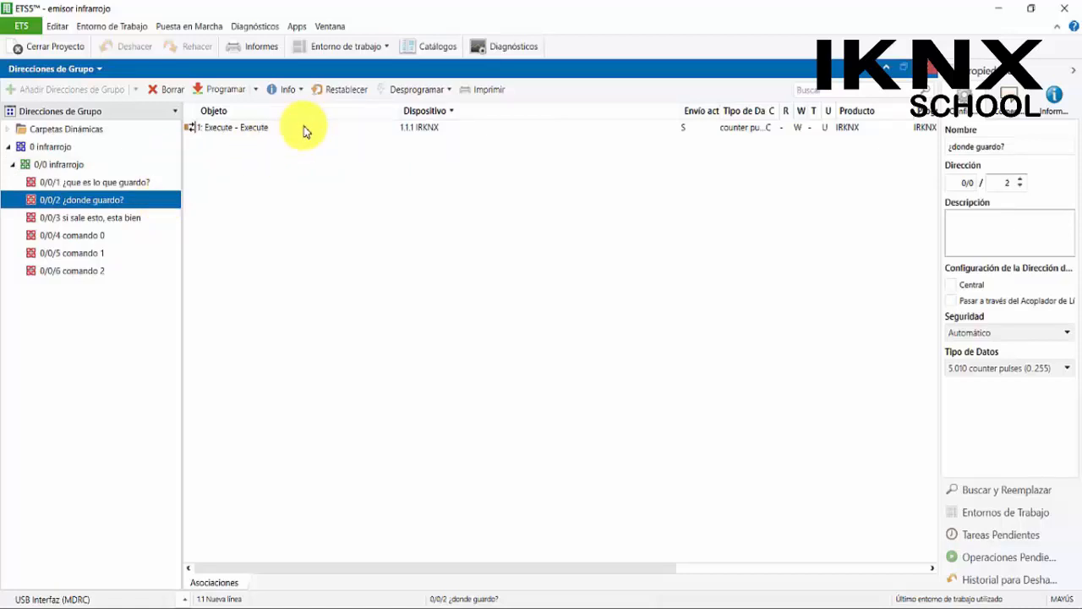
{"action": "left_click", "coordinate": [149, 182]}
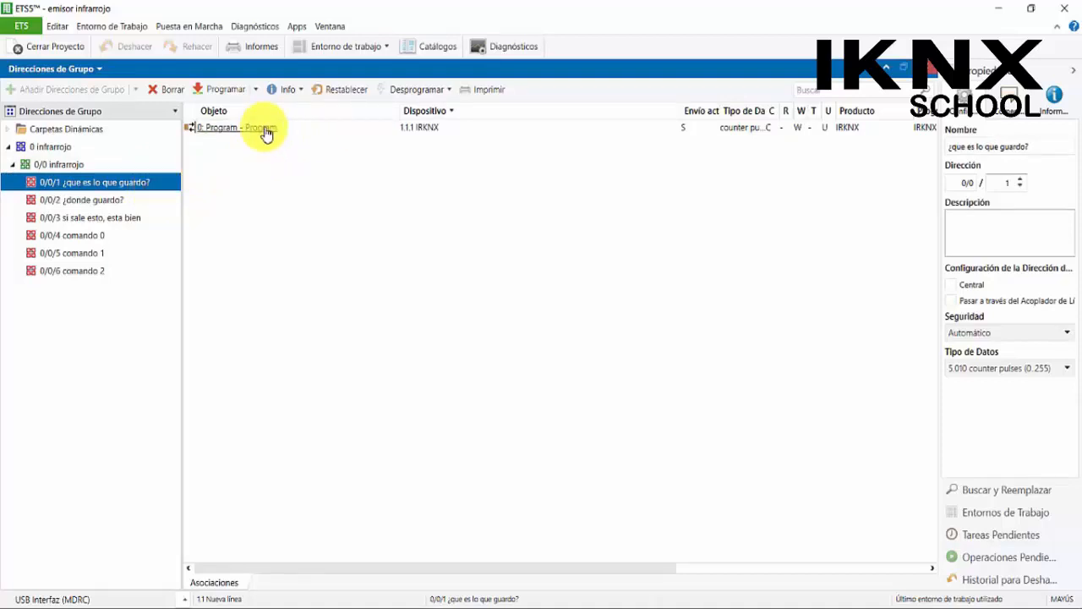
{"action": "left_click", "coordinate": [127, 200]}
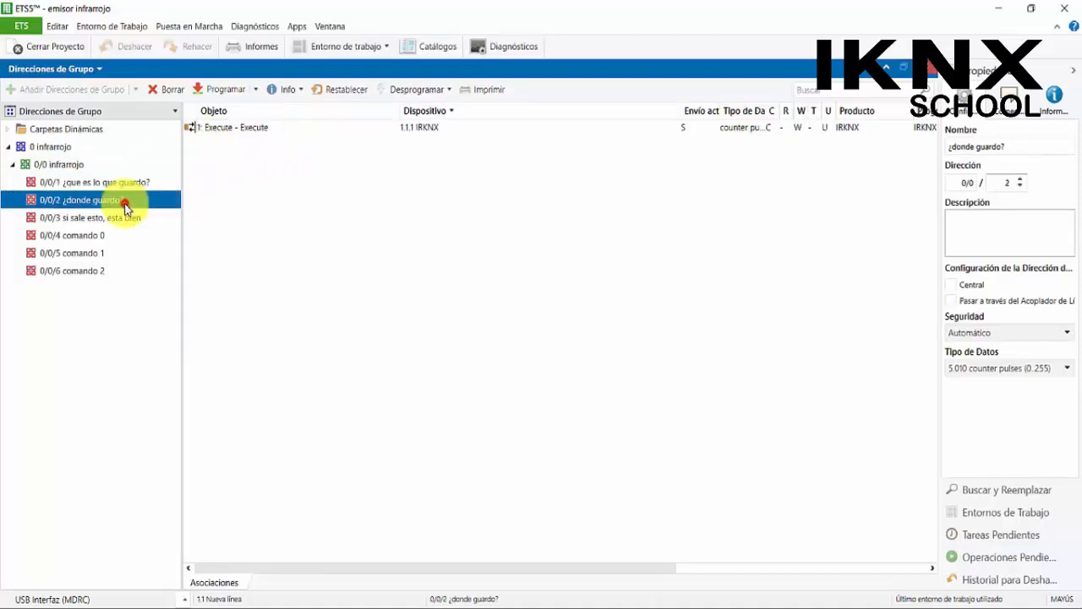
{"action": "left_click", "coordinate": [287, 131]}
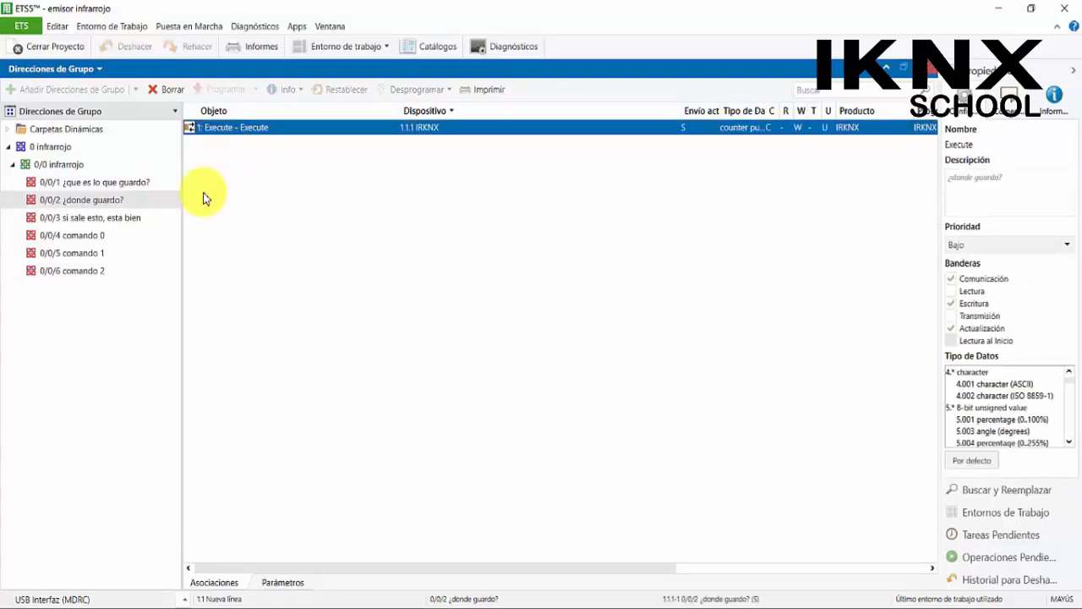
Inspect the objects linked to group addresses 0/0/3 through 0/0/6, returning to 0/0/4 comando 0.
{"action": "left_click", "coordinate": [139, 219]}
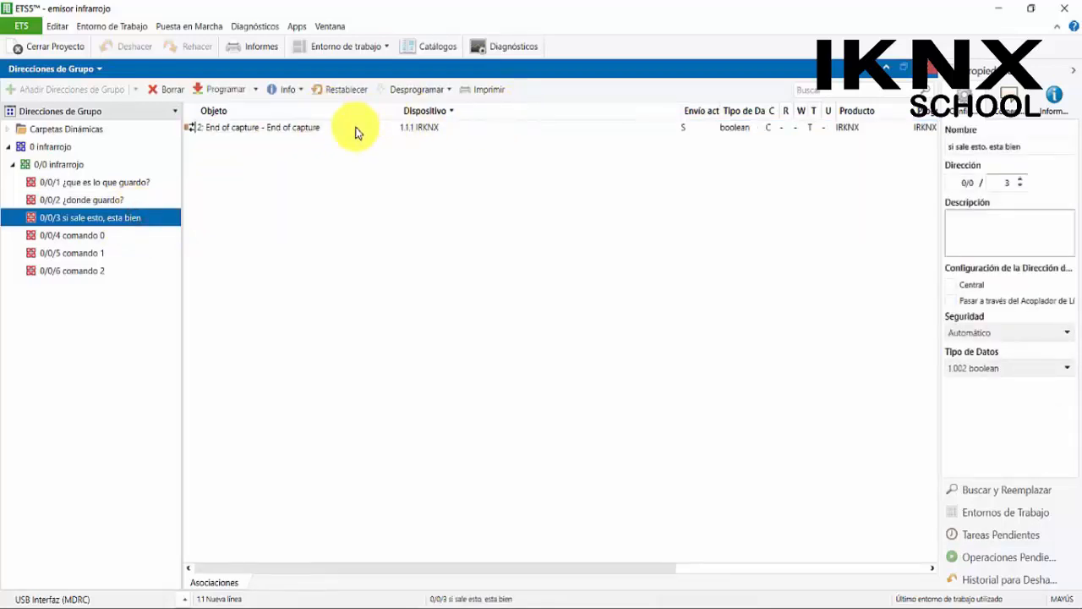
{"action": "left_click", "coordinate": [127, 237]}
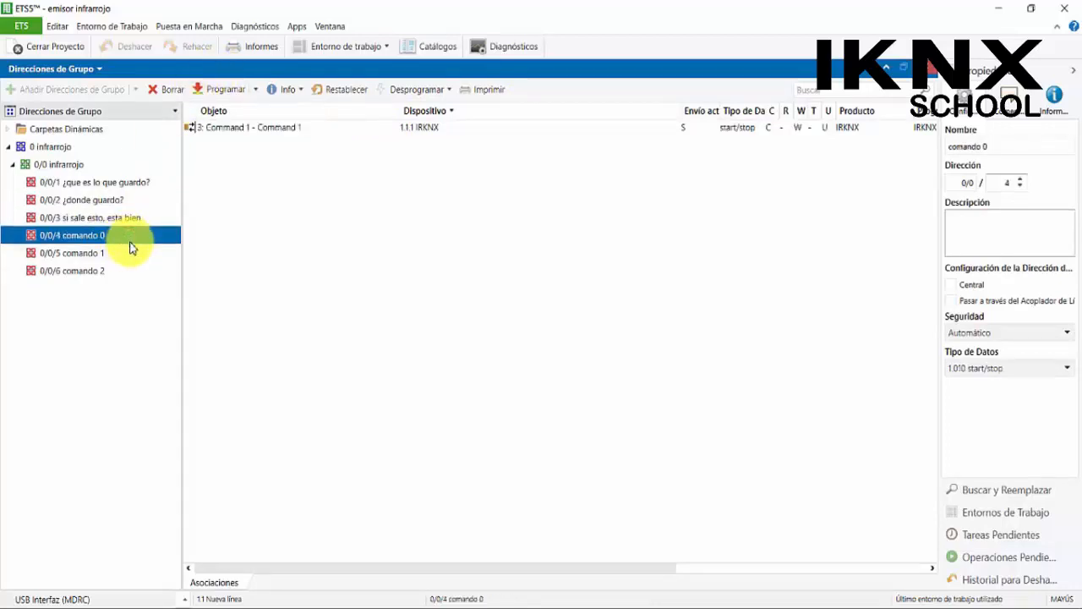
{"action": "left_click", "coordinate": [133, 258]}
{"action": "left_click", "coordinate": [132, 275]}
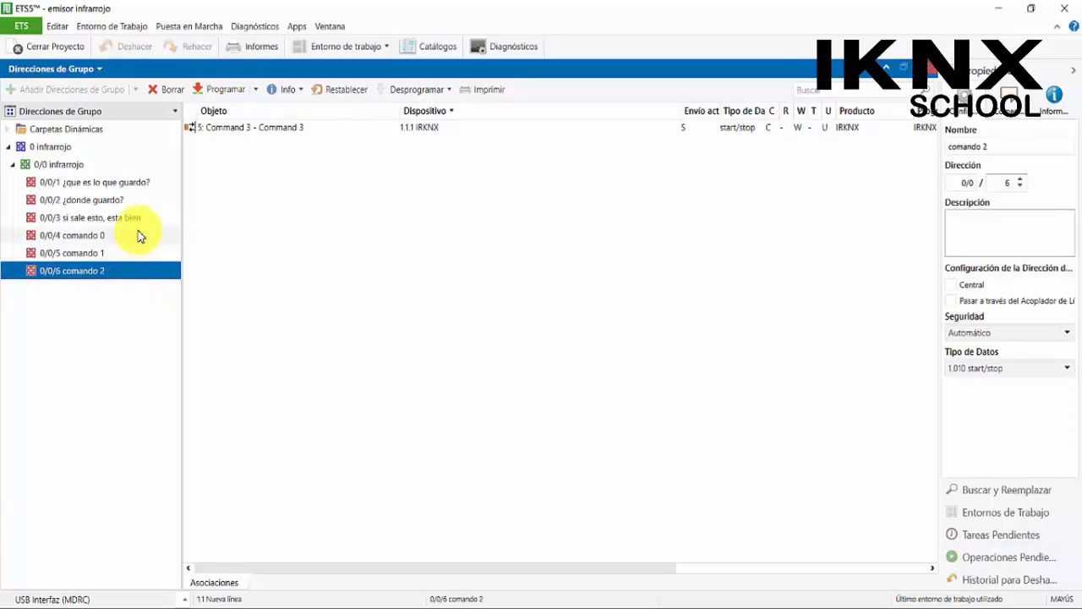
{"action": "left_click", "coordinate": [139, 235]}
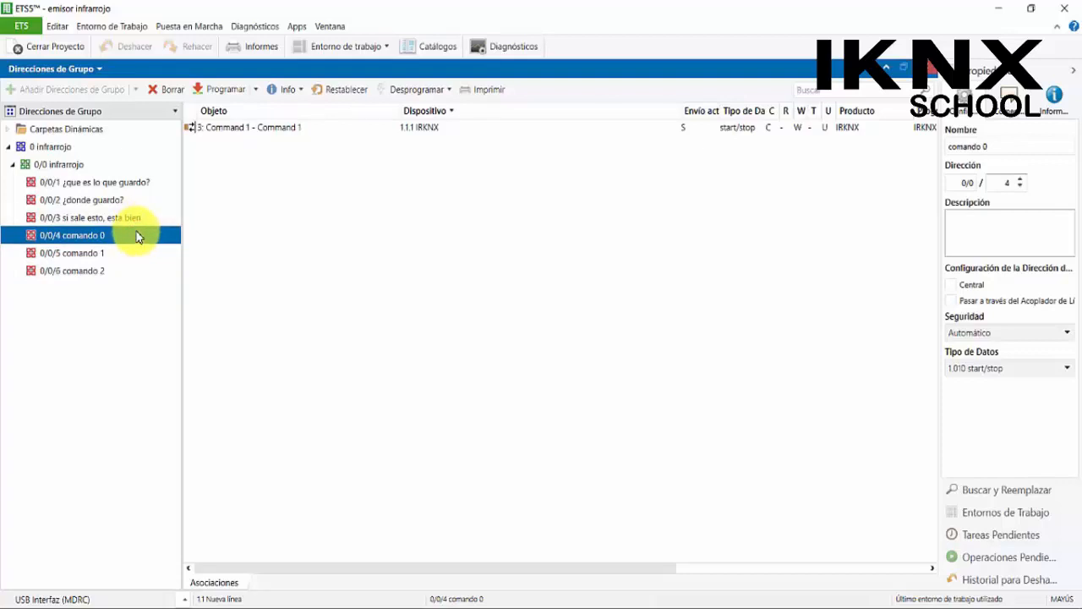
Revisit the linked objects of the recording addresses 0/0/1 and 0/0/2 and the command addresses 0/0/4 and 0/0/5.
{"action": "left_click", "coordinate": [157, 182]}
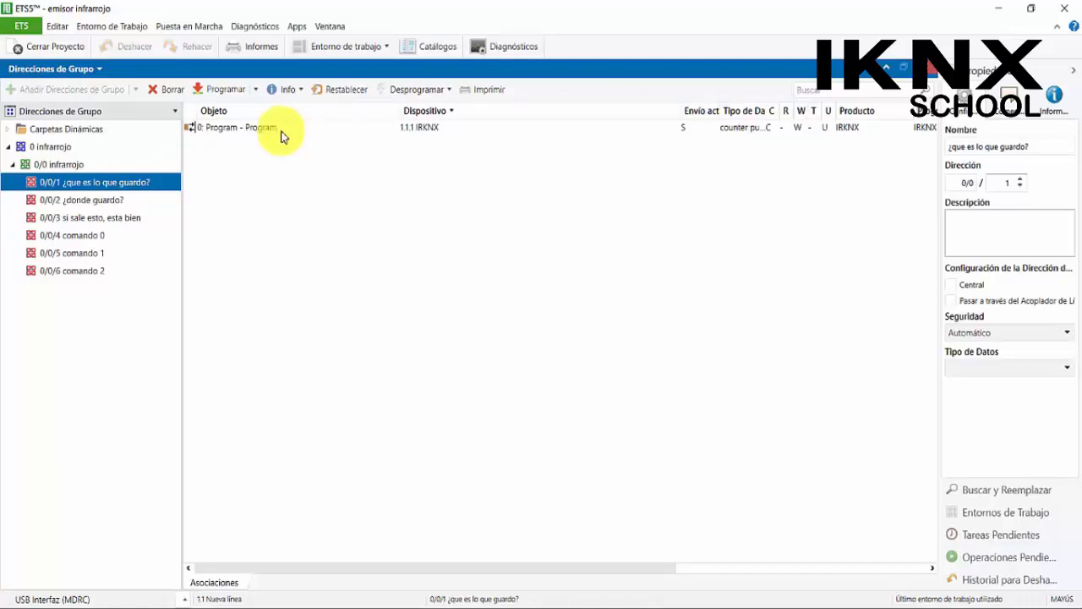
{"action": "left_click", "coordinate": [163, 199]}
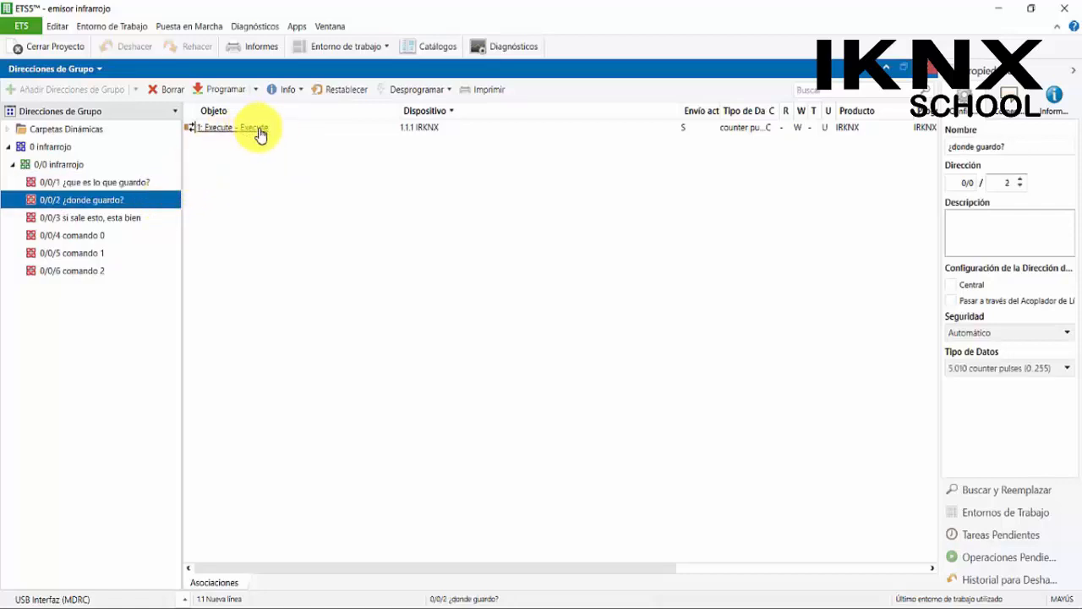
{"action": "left_click", "coordinate": [120, 238]}
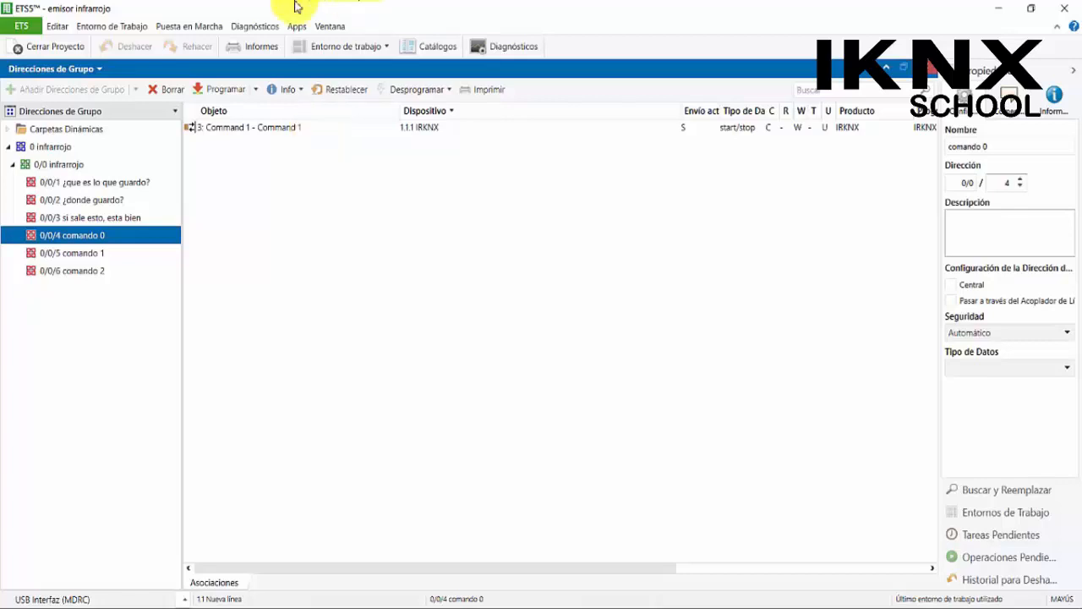
{"action": "left_click", "coordinate": [133, 185]}
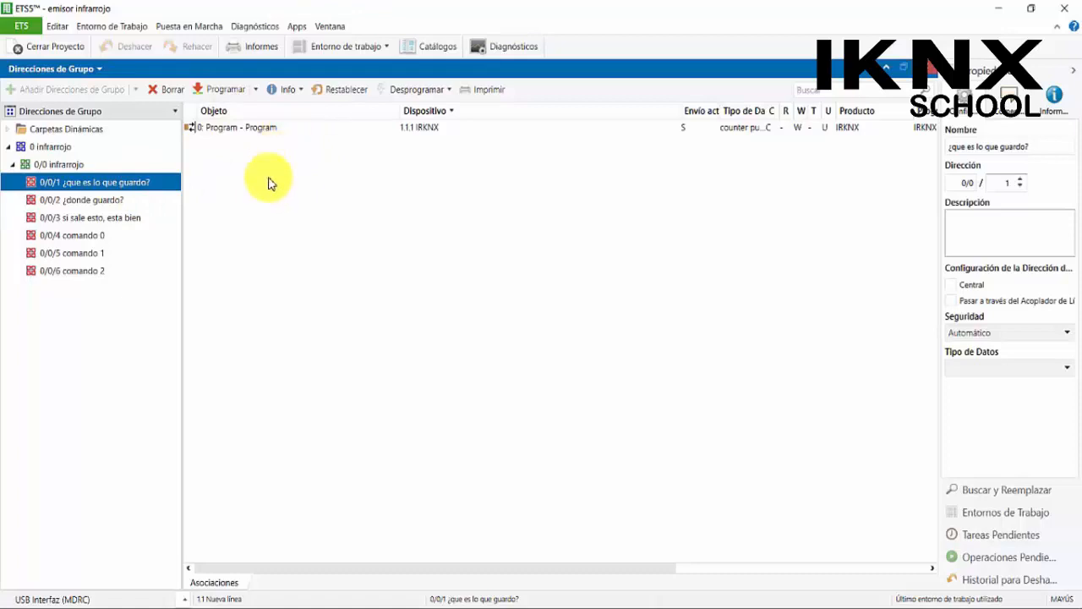
{"action": "left_click", "coordinate": [108, 203]}
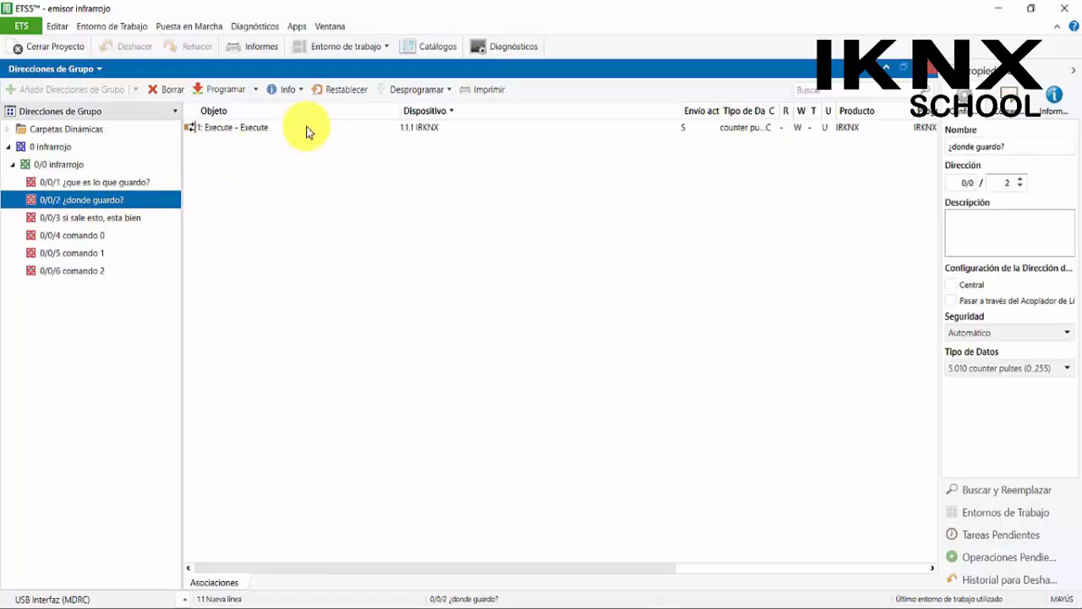
{"action": "left_click", "coordinate": [118, 255]}
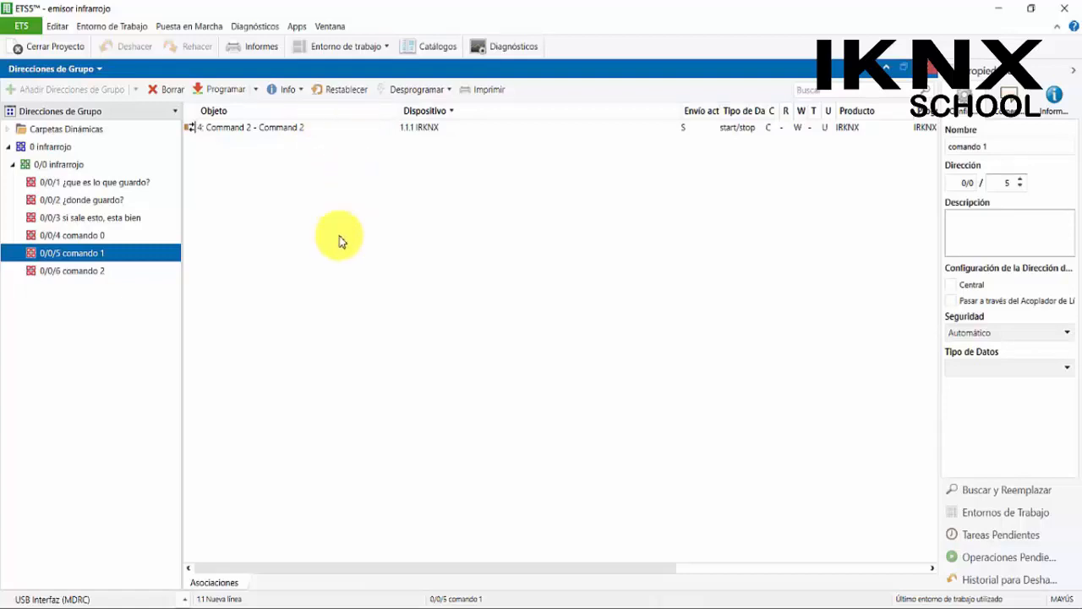
Switch to the browser with the GW640000 PDF manual to consult how to record a new IR code.
{"action": "left_click", "coordinate": [140, 607]}
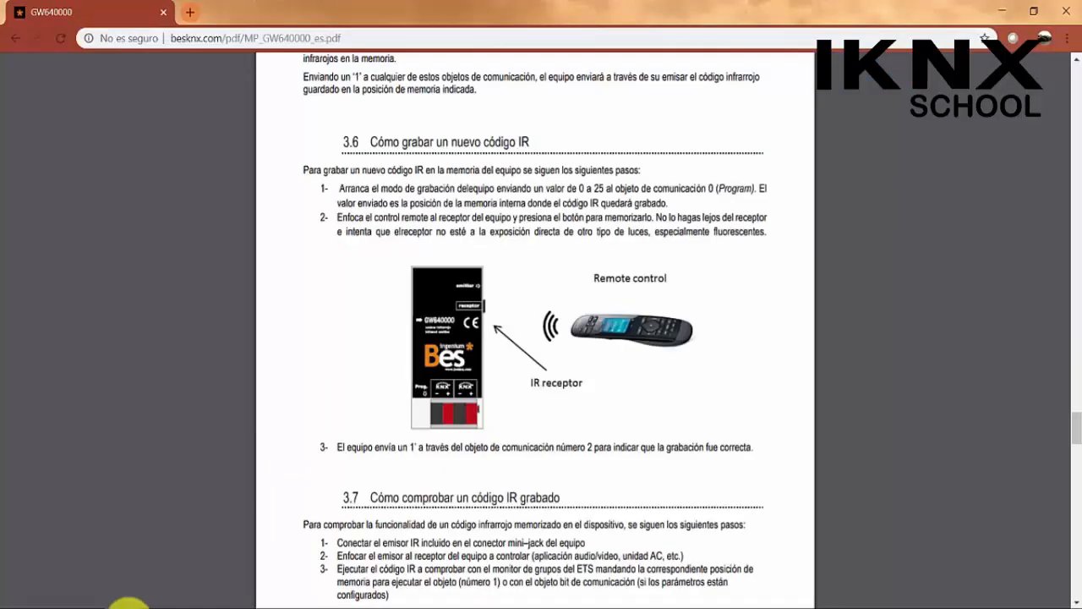